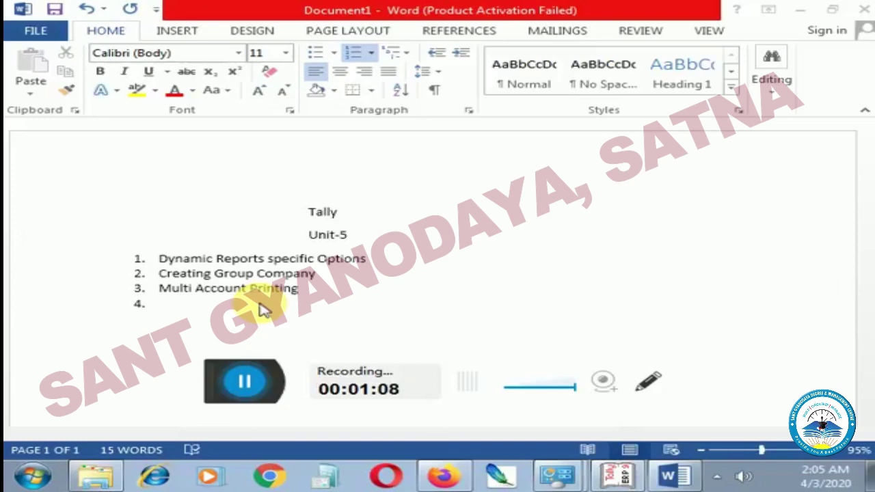
# Clear the text of list item 3 in the Word outline, then switch to Tally.ERP 9
pyautogui.click(293, 293)
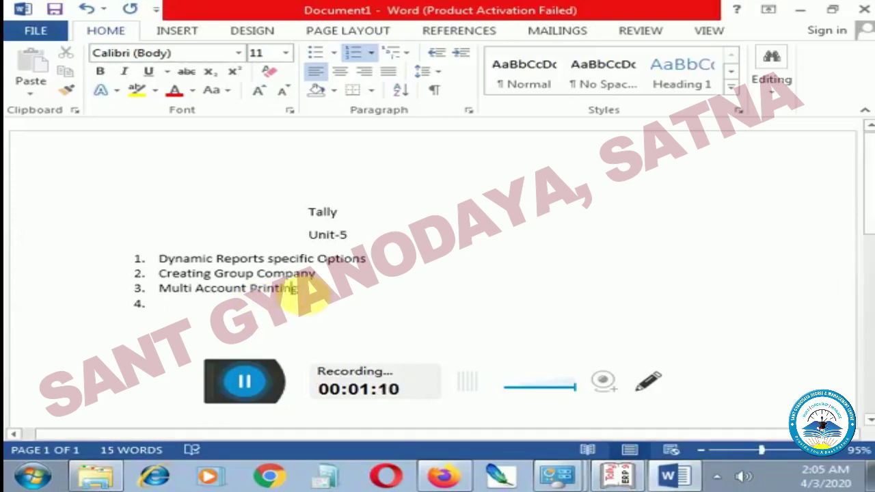
pyautogui.press('Right')
pyautogui.press('BackSpace')
pyautogui.press('BackSpace')
pyautogui.press('BackSpace')
pyautogui.press('BackSpace')
pyautogui.press('BackSpace')
pyautogui.press('BackSpace')
pyautogui.press('BackSpace')
pyautogui.press('BackSpace')
pyautogui.press('BackSpace')
pyautogui.press('BackSpace')
pyautogui.press('BackSpace')
pyautogui.press('BackSpace')
pyautogui.press('BackSpace')
pyautogui.press('BackSpace')
pyautogui.press('BackSpace')
pyautogui.press('BackSpace')
pyautogui.press('BackSpace')
pyautogui.press('BackSpace')
pyautogui.press('BackSpace')
pyautogui.press('BackSpace')
pyautogui.press('BackSpace')
pyautogui.press('BackSpace')
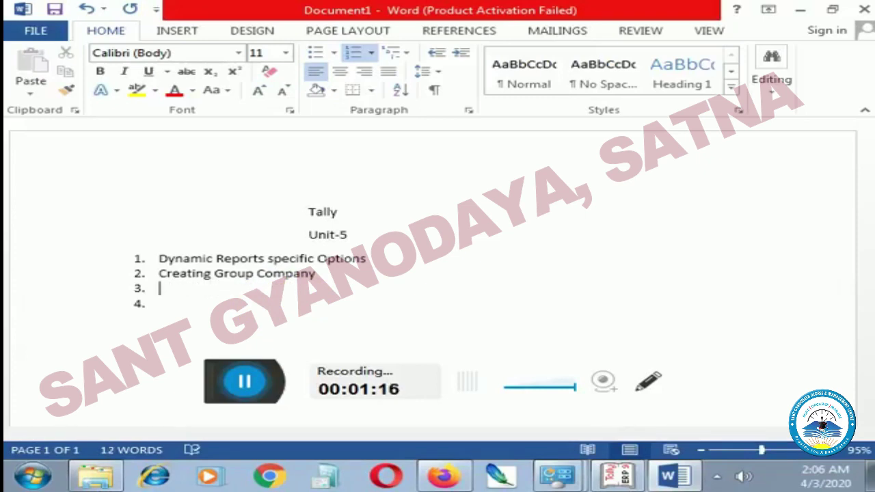
pyautogui.click(615, 477)
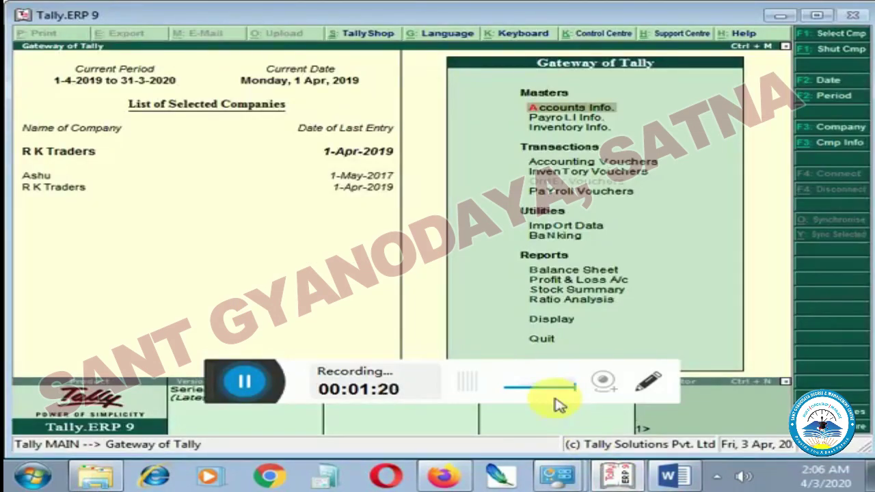
# Open R K Traders' Day Book from the Display menu and bring up its print settings with Alt+P
pyautogui.press('Down')
pyautogui.press('Down')
pyautogui.press('Down')
pyautogui.press('Down')
pyautogui.press('Down')
pyautogui.press('Down')
pyautogui.press('Down')
pyautogui.press('Down')
pyautogui.press('Down')
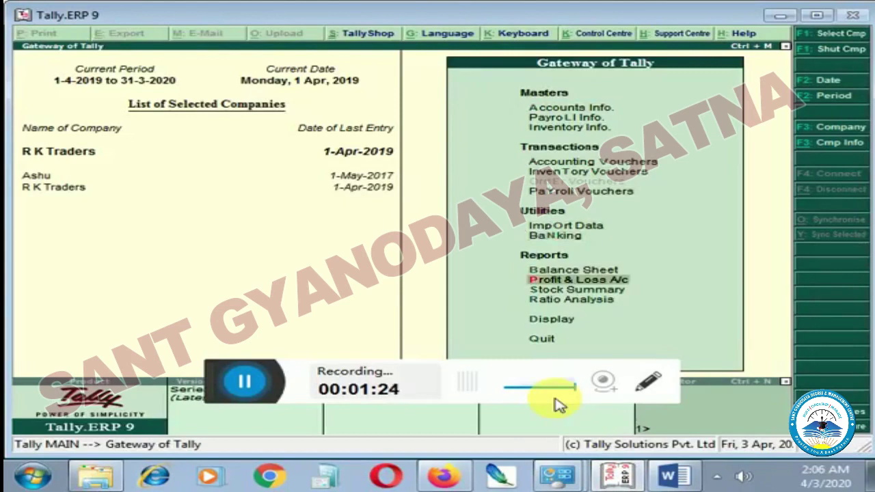
pyautogui.press('Down')
pyautogui.press('Down')
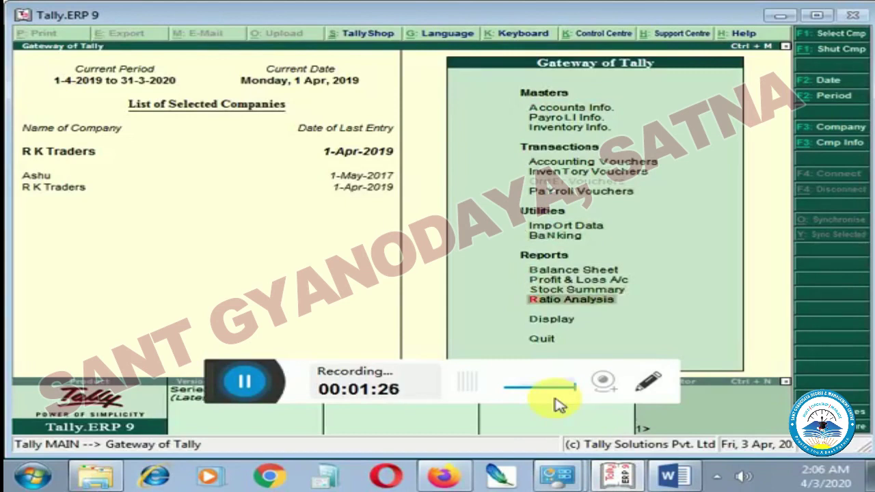
pyautogui.press('Down')
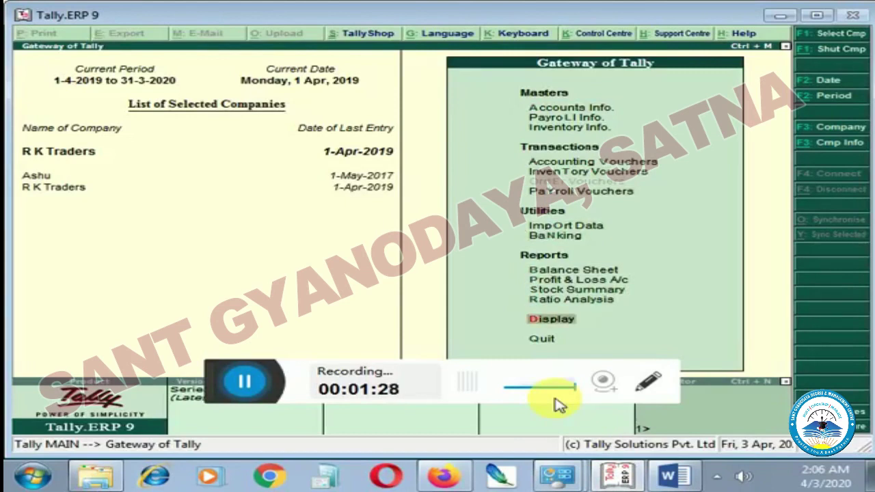
pyautogui.press('Return')
pyautogui.press('Down')
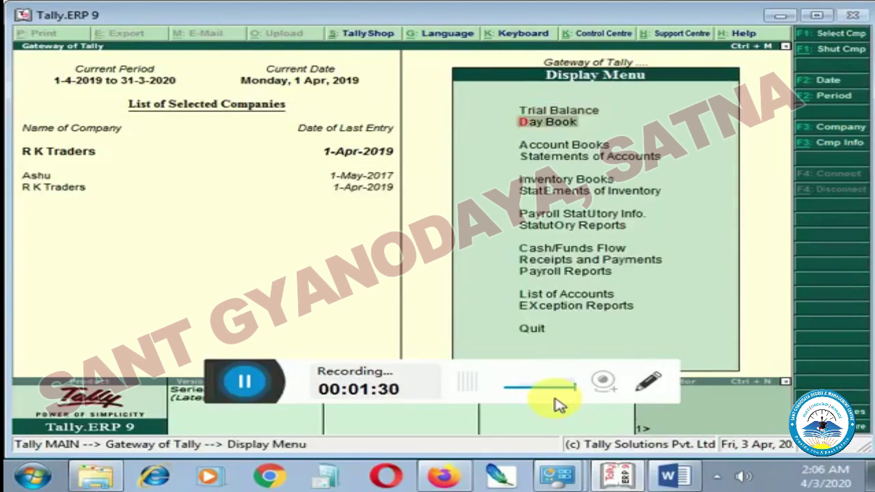
pyautogui.press('Return')
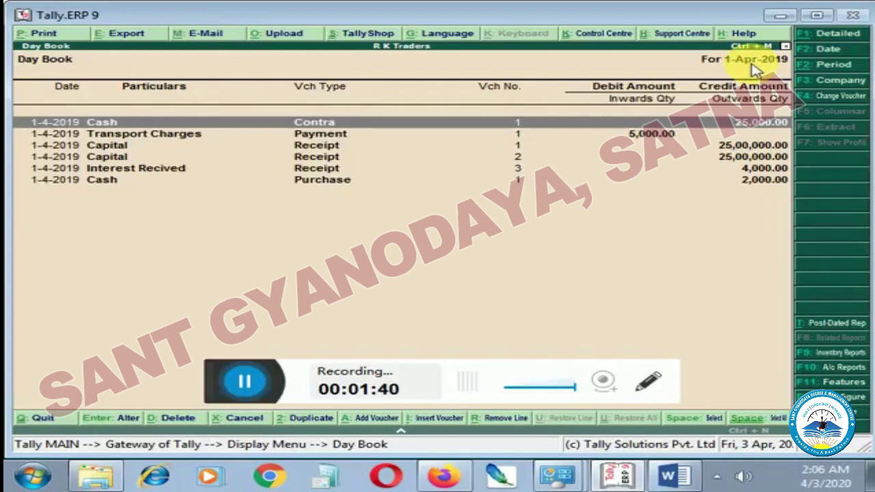
pyautogui.hotkey('alt', 'p')
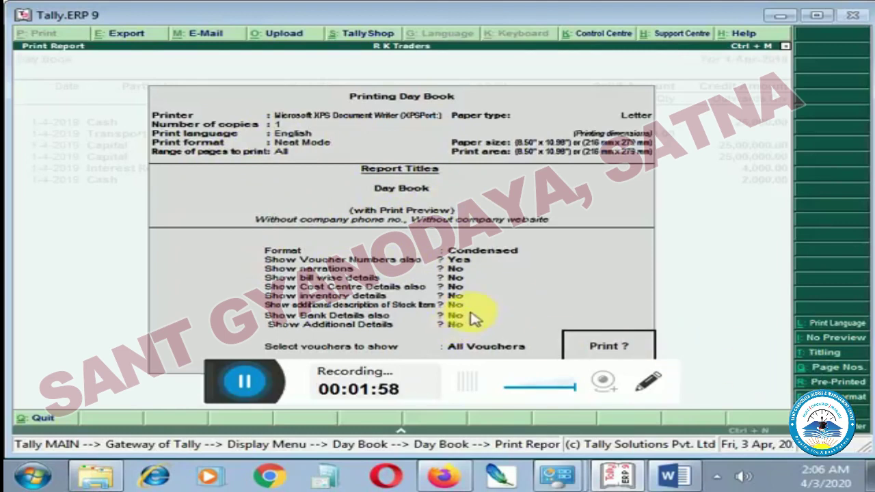
# Preview the Day Book printout, zoom in to read it, then close the preview
pyautogui.press('Return')
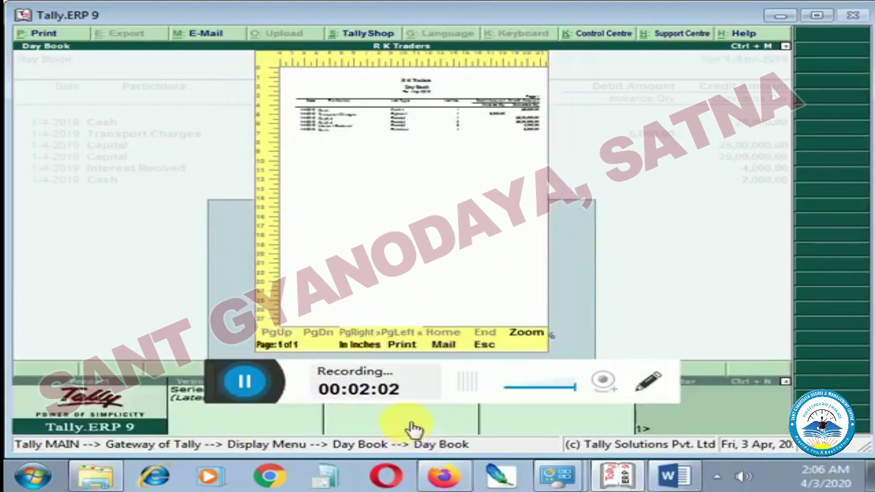
pyautogui.click(516, 333)
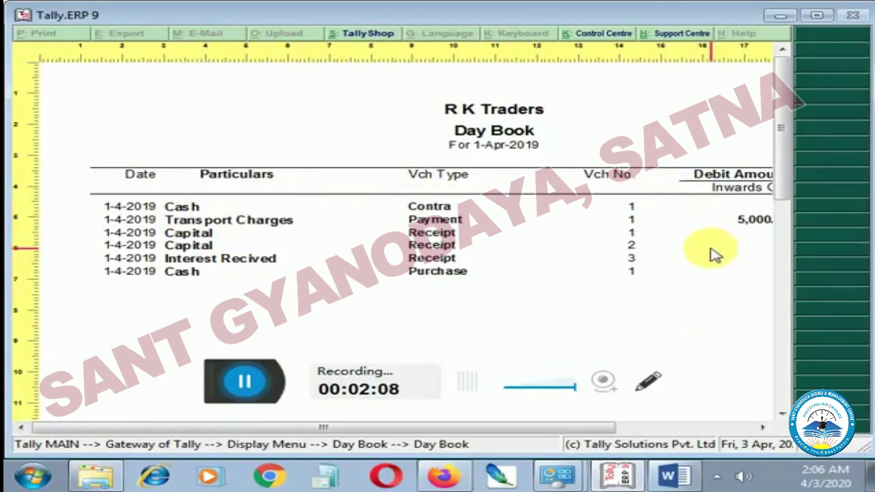
pyautogui.press('Escape')
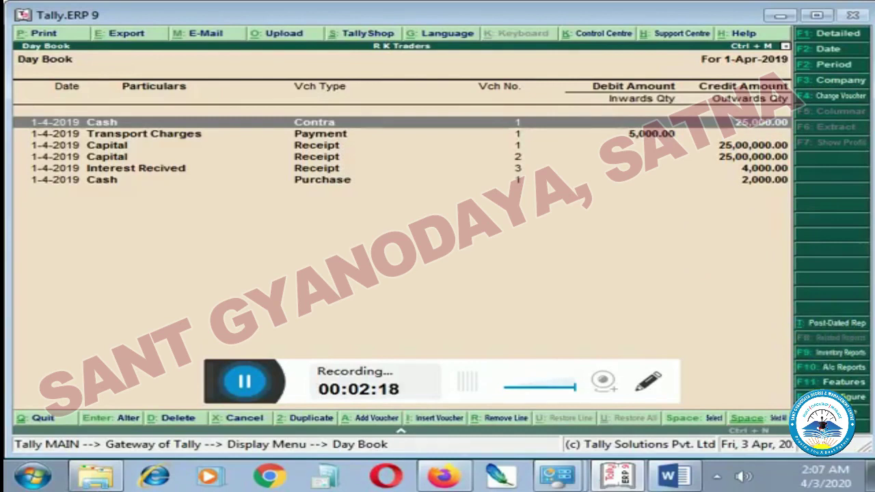
pyautogui.hotkey('alt', 'F12')
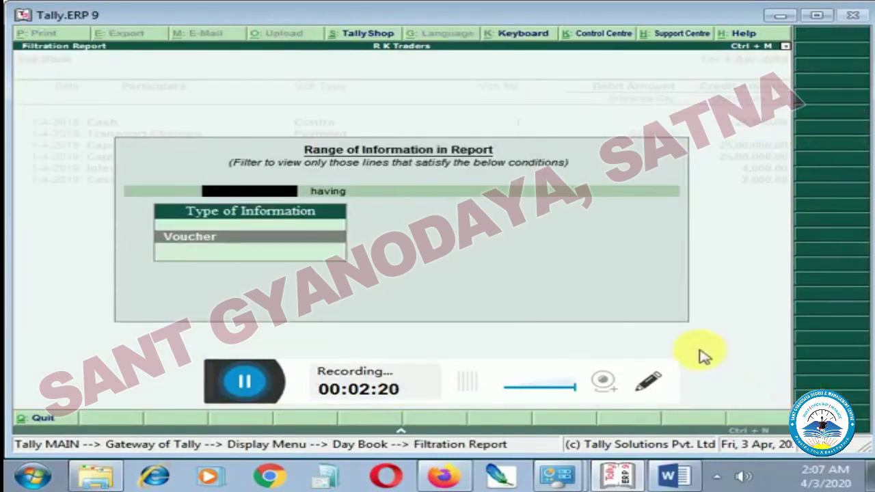
pyautogui.press('Return')
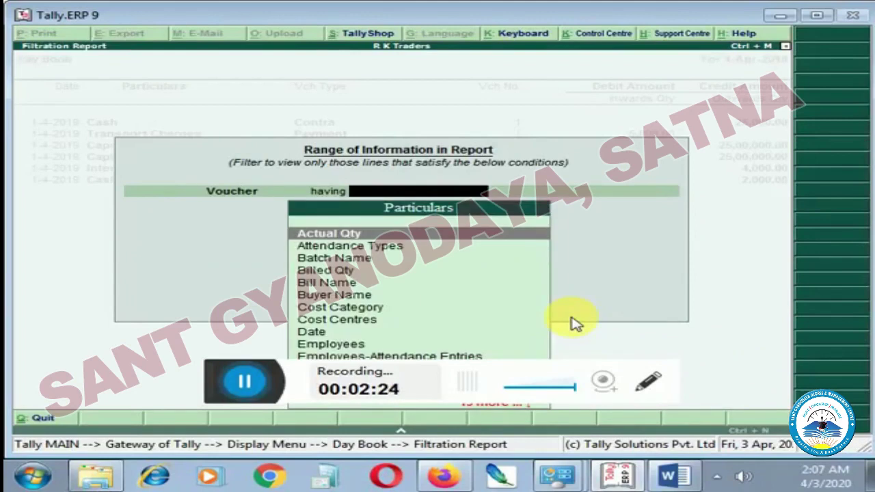
pyautogui.press('Down')
pyautogui.press('Down')
pyautogui.press('Down')
pyautogui.press('Down')
pyautogui.press('Down')
pyautogui.press('Down')
pyautogui.press('Down')
pyautogui.press('Down')
pyautogui.press('Down')
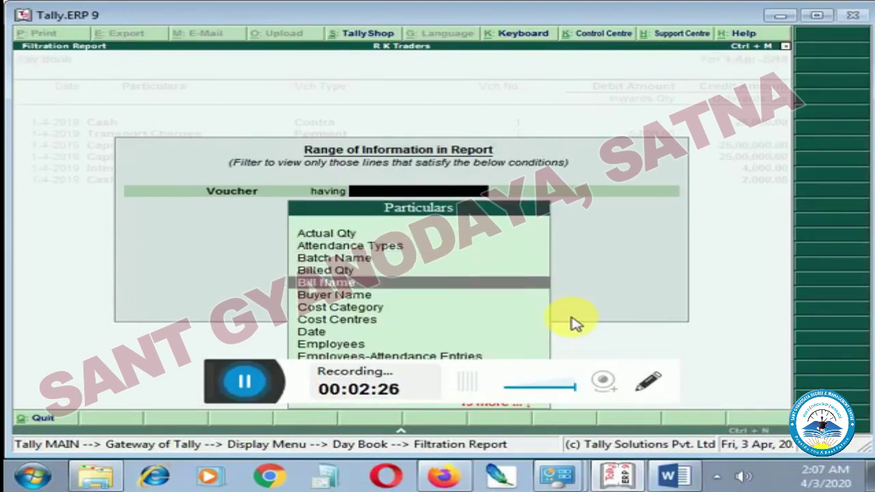
pyautogui.press('Down')
pyautogui.press('Up')
pyautogui.press('Up')
pyautogui.press('Return')
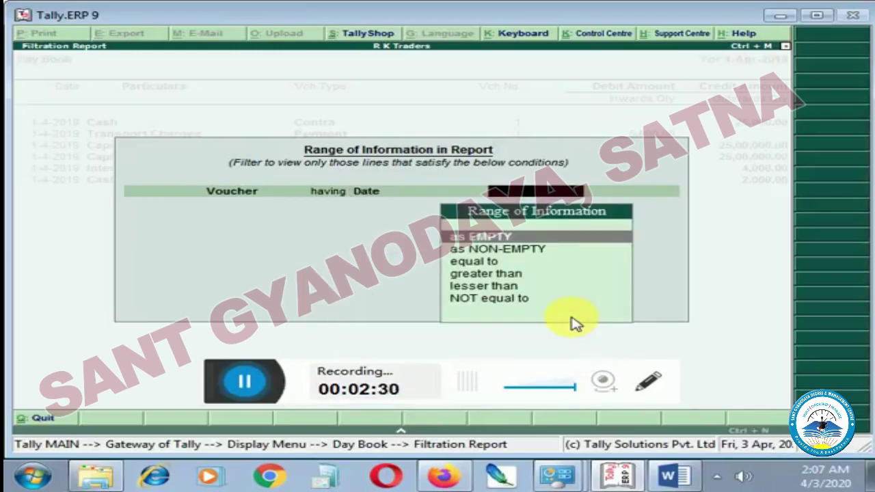
pyautogui.press('Down')
pyautogui.press('Up')
pyautogui.press('Down')
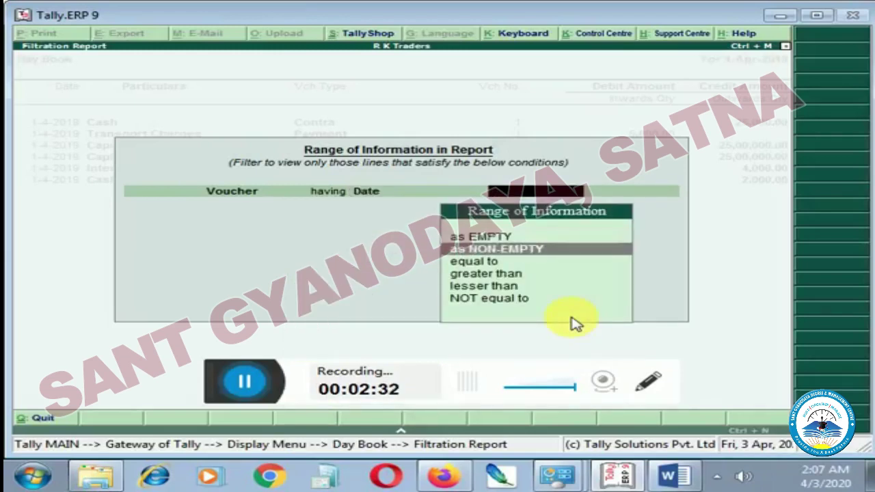
pyautogui.press('Down')
pyautogui.press('Down')
pyautogui.press('Down')
pyautogui.press('Down')
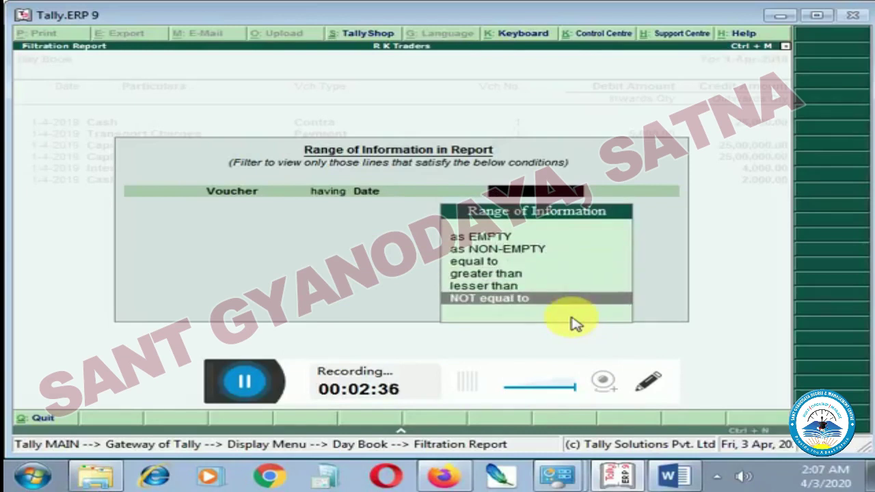
pyautogui.press('Return')
pyautogui.press('Return')
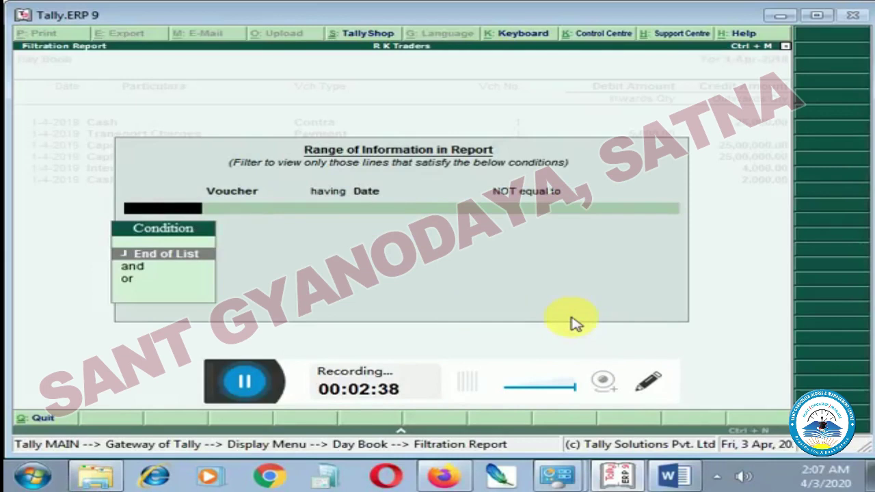
pyautogui.press('Return')
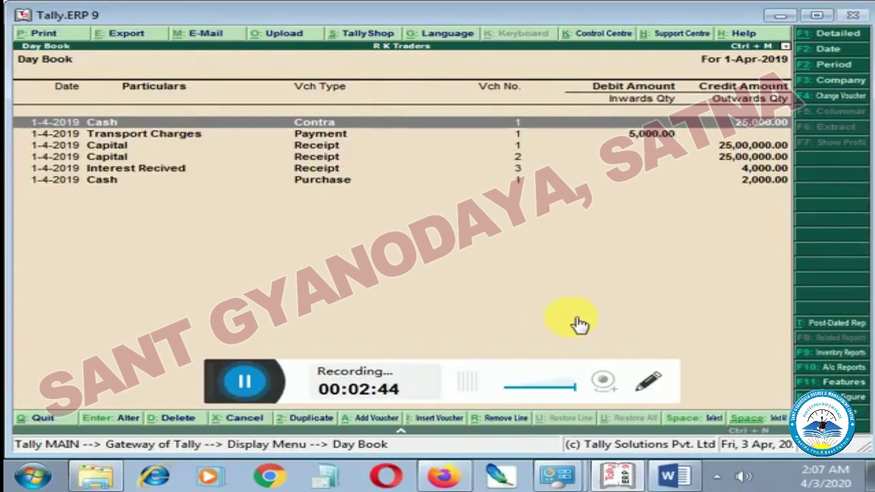
# Set the Day Book to Detailed format with bill-wise, inventory and bank details turned on
pyautogui.click(848, 398)
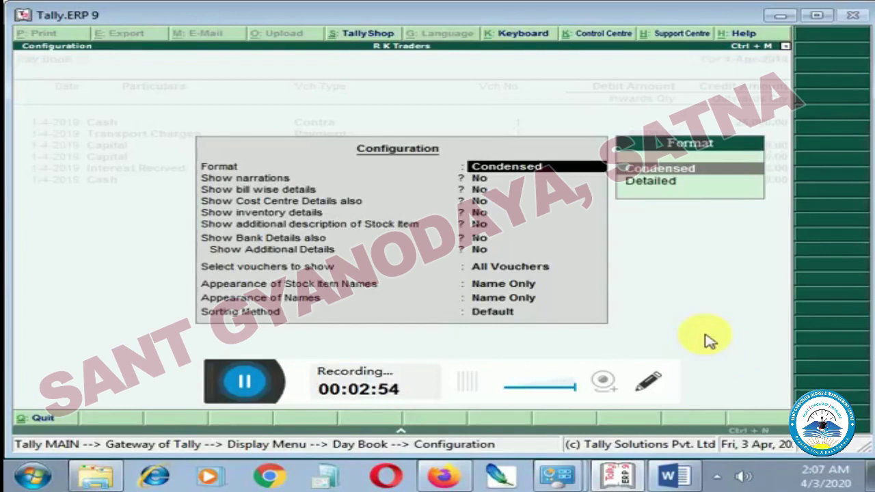
pyautogui.press('Down')
pyautogui.press('Return')
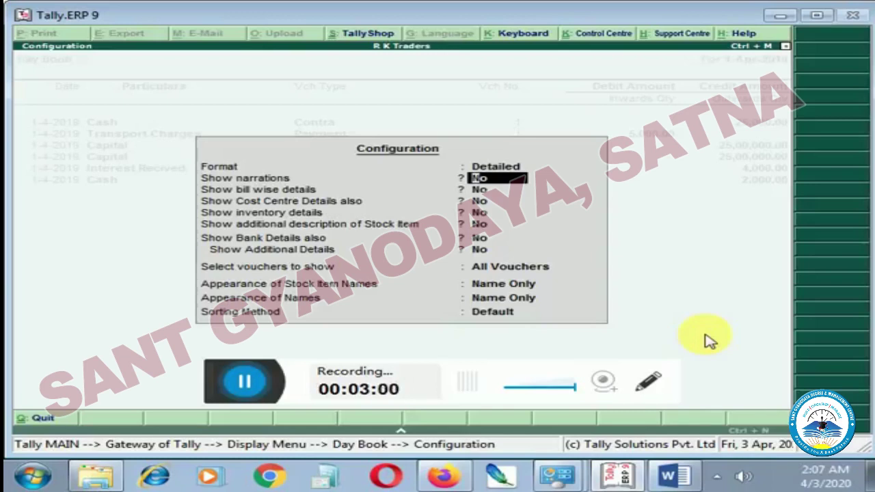
pyautogui.press('Return')
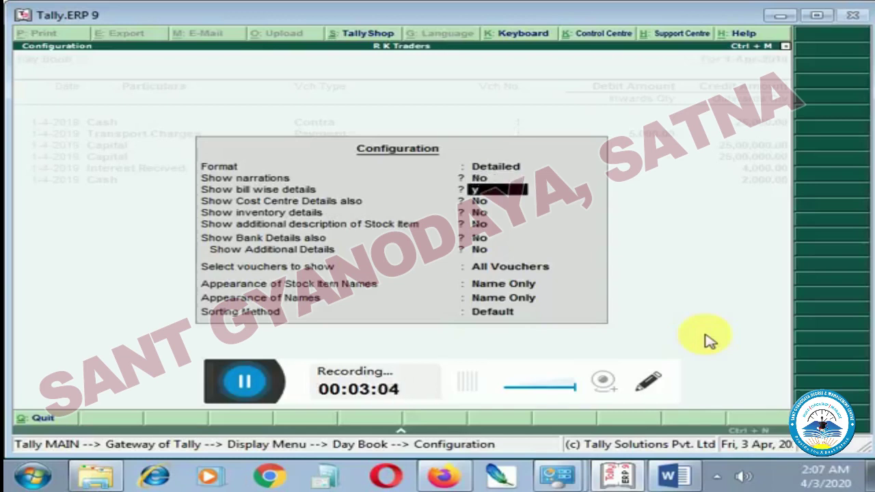
pyautogui.press('y')
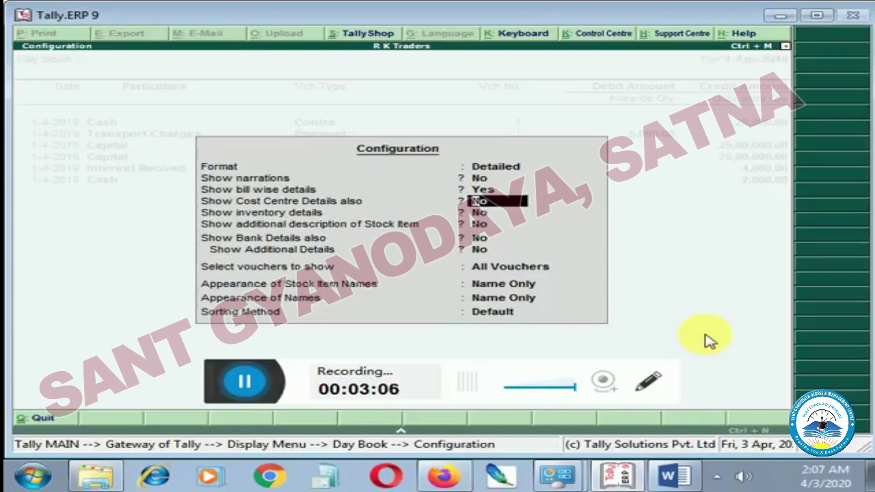
pyautogui.press('Return')
pyautogui.press('y')
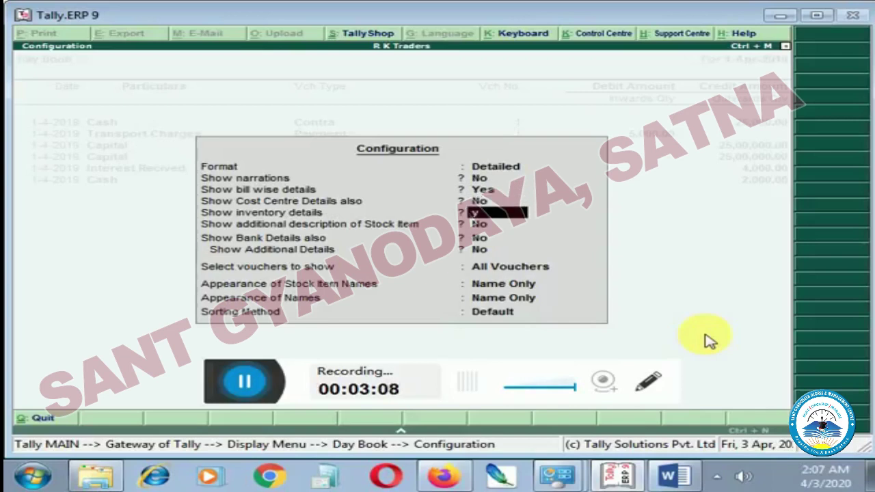
pyautogui.press('Return')
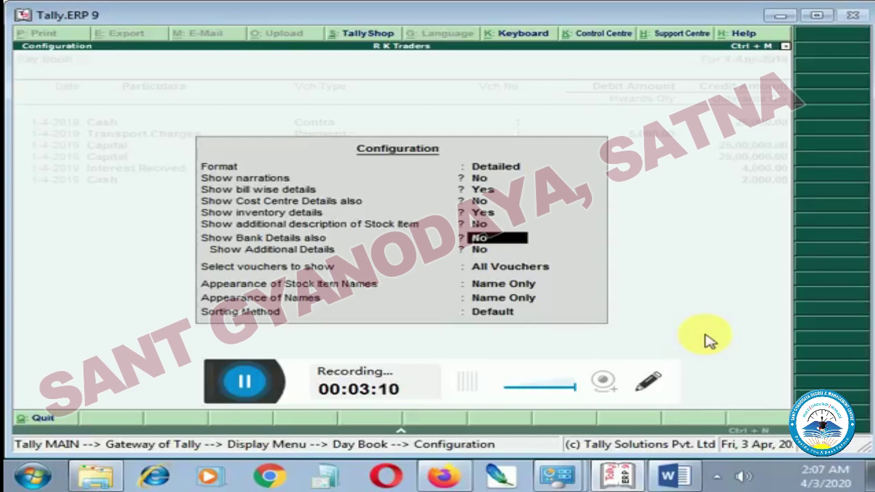
pyautogui.write('y')
pyautogui.press('Return')
pyautogui.press('Return')
pyautogui.press('Return')
pyautogui.press('Return')
pyautogui.press('Return')
pyautogui.press('Return')
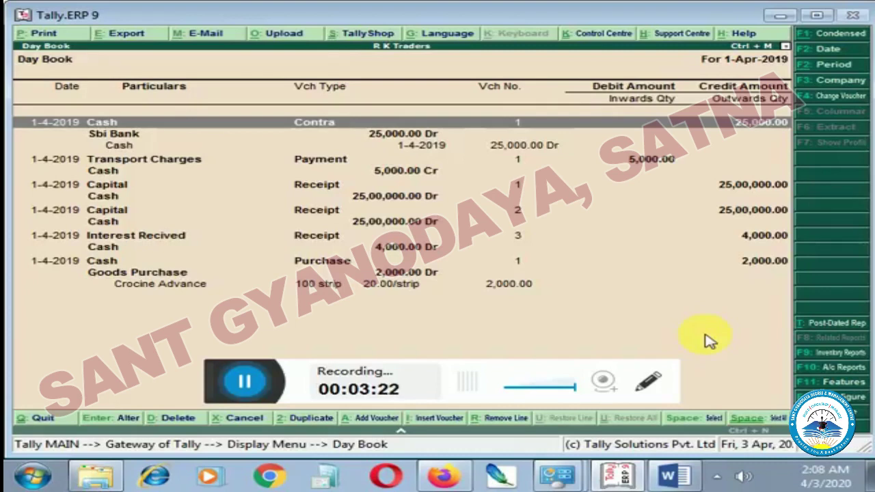
# Open the Cash ledger's monthly summary through Account Books > Cash/Bank Book(s)
pyautogui.press('Escape')
pyautogui.press('Down')
pyautogui.press('Return')
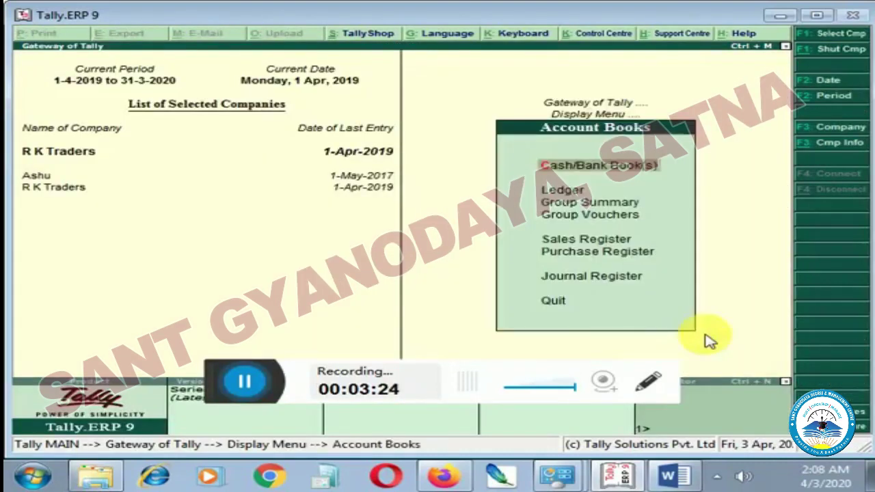
pyautogui.press('Down')
pyautogui.press('Up')
pyautogui.press('Return')
pyautogui.press('Return')
pyautogui.press('Return')
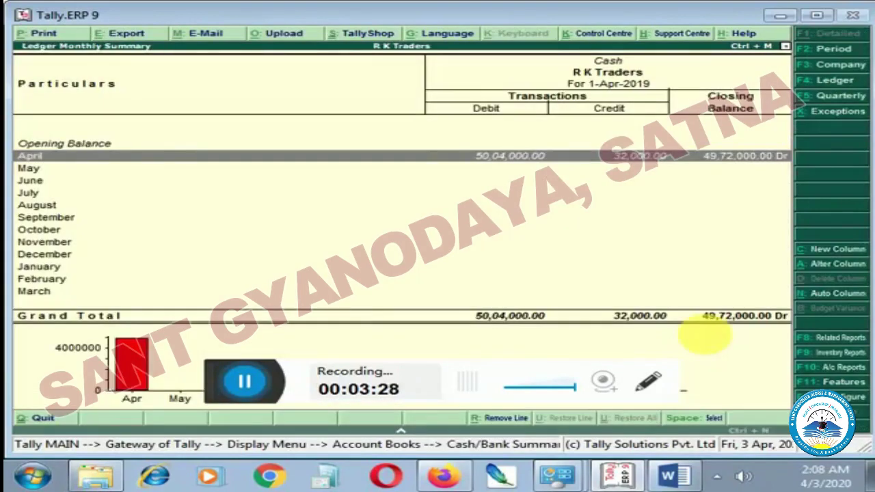
pyautogui.press('Return')
# Dismiss the Cash ledger print settings, back out to the Gateway of Tally, and switch to Word
pyautogui.hotkey('alt', 'p')
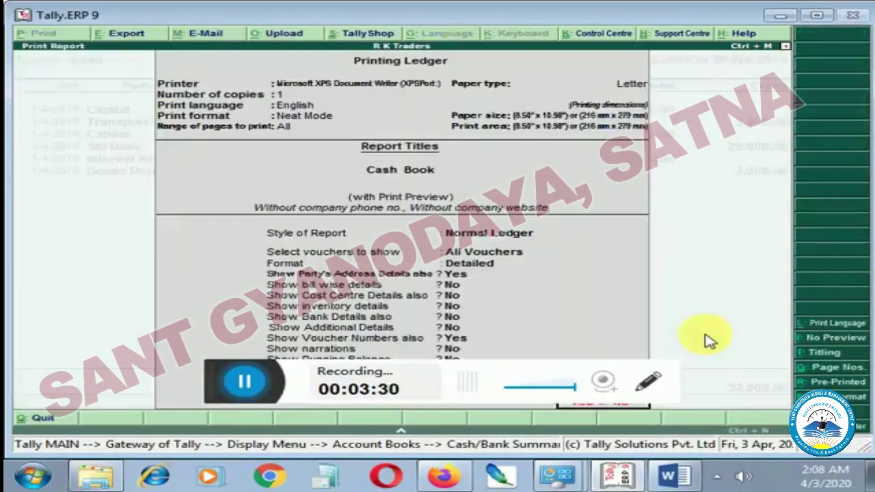
pyautogui.press('Return')
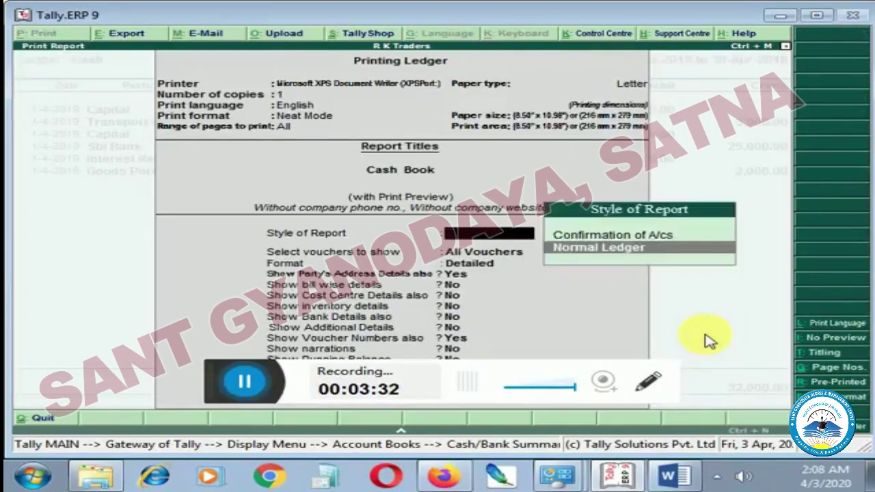
pyautogui.press('Escape')
pyautogui.press('Escape')
pyautogui.press('Escape')
pyautogui.press('Escape')
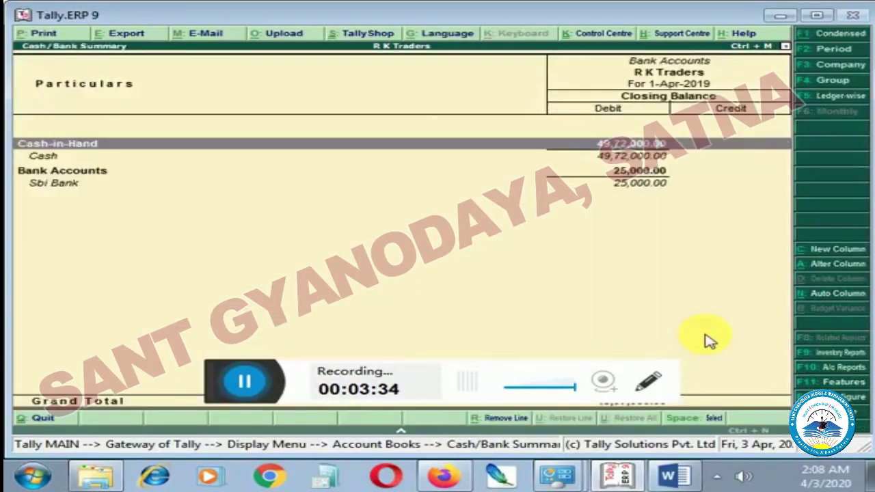
pyautogui.press('Escape')
pyautogui.press('Escape')
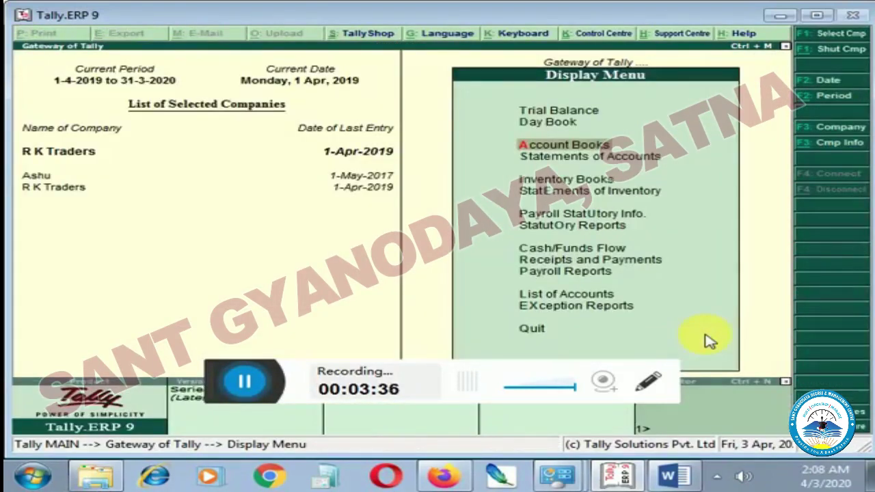
pyautogui.press('Escape')
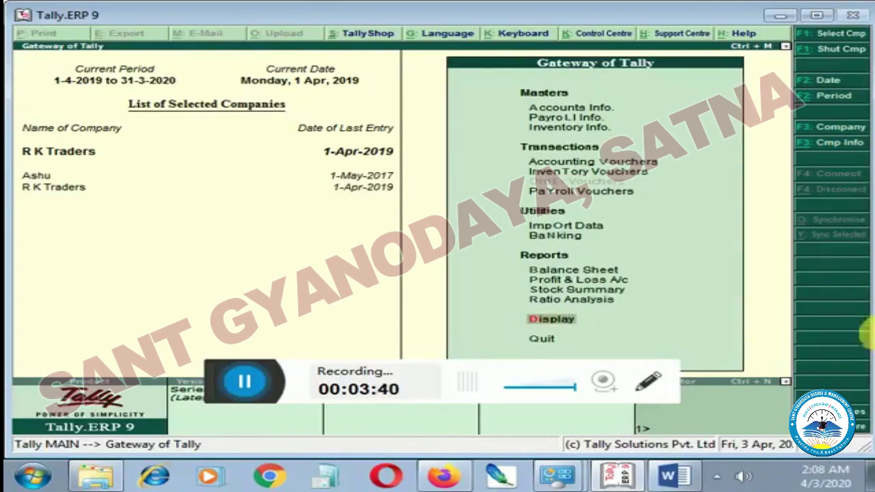
pyautogui.click(654, 482)
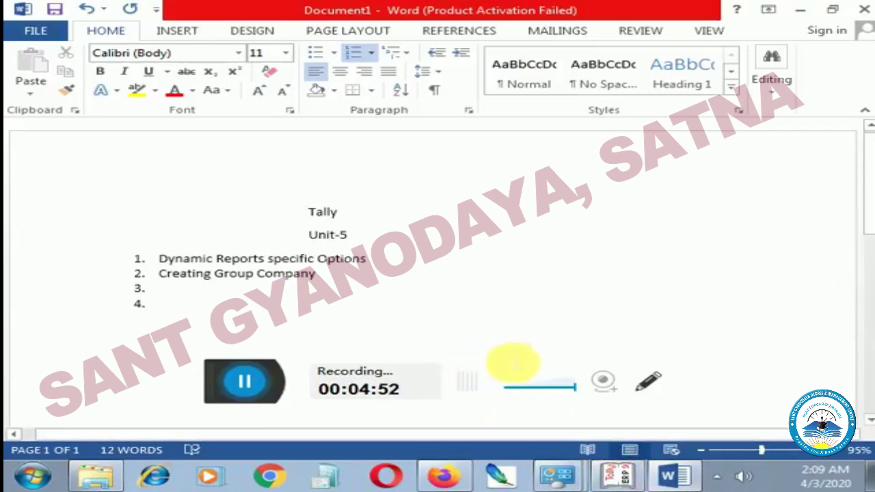
# Return to Tally.ERP 9's Gateway of Tally with R K Traders selected
pyautogui.click(610, 473)
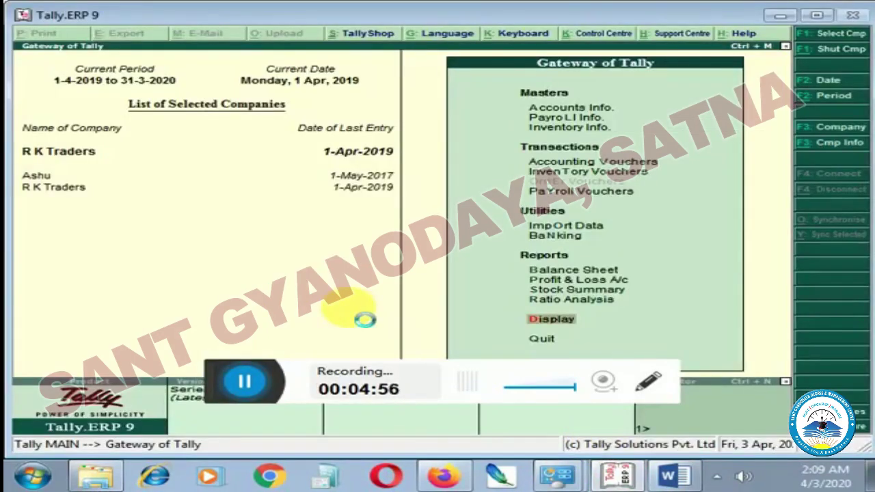
pyautogui.press('F1')
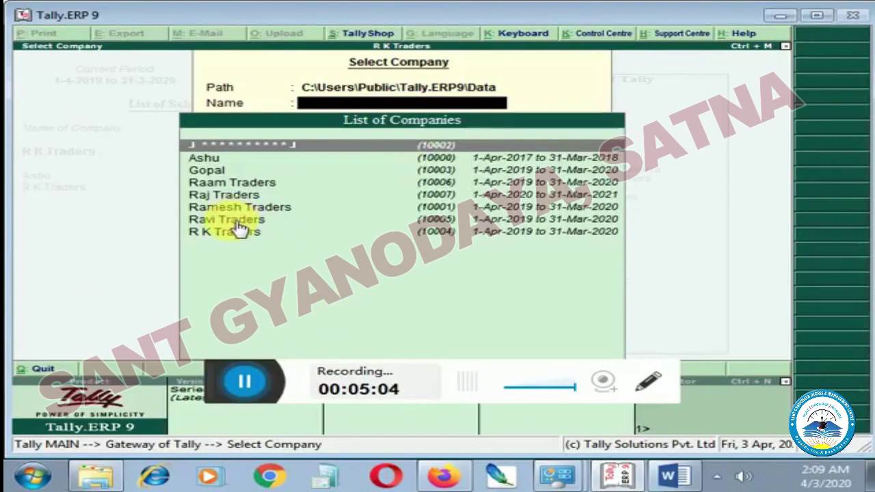
pyautogui.click(235, 220)
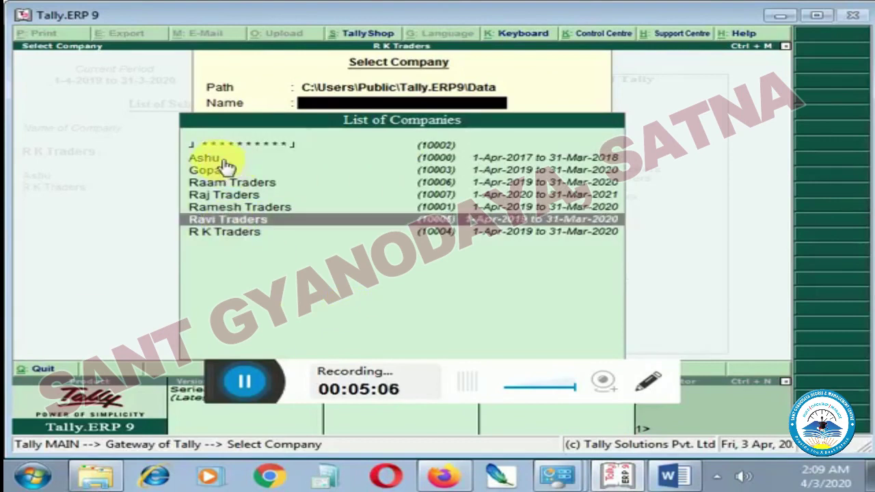
pyautogui.click(215, 161)
pyautogui.click(239, 220)
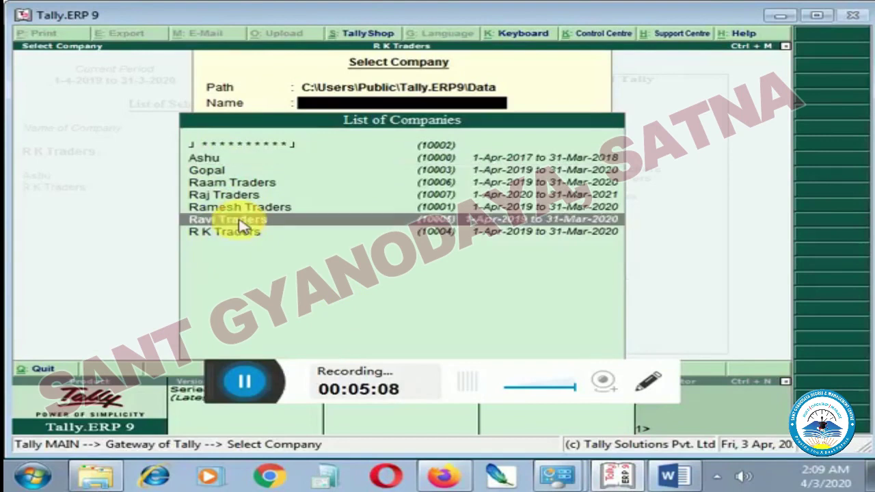
pyautogui.press('Return')
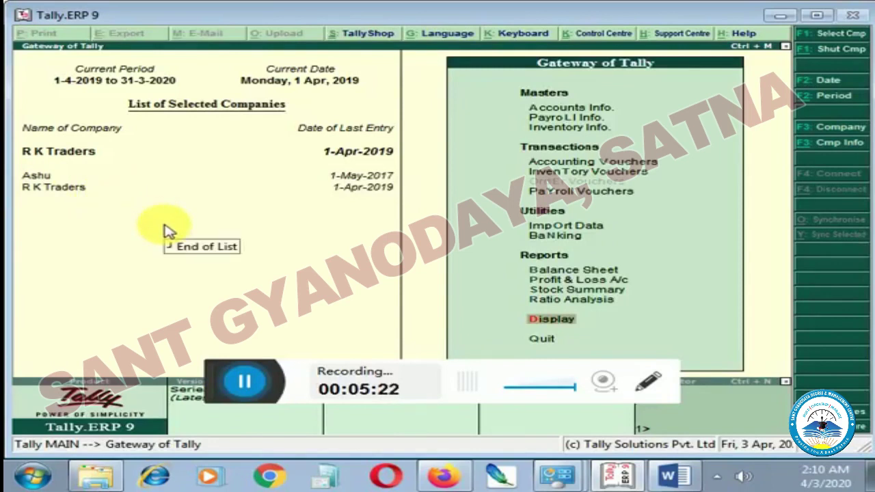
pyautogui.hotkey('alt', 'F3')
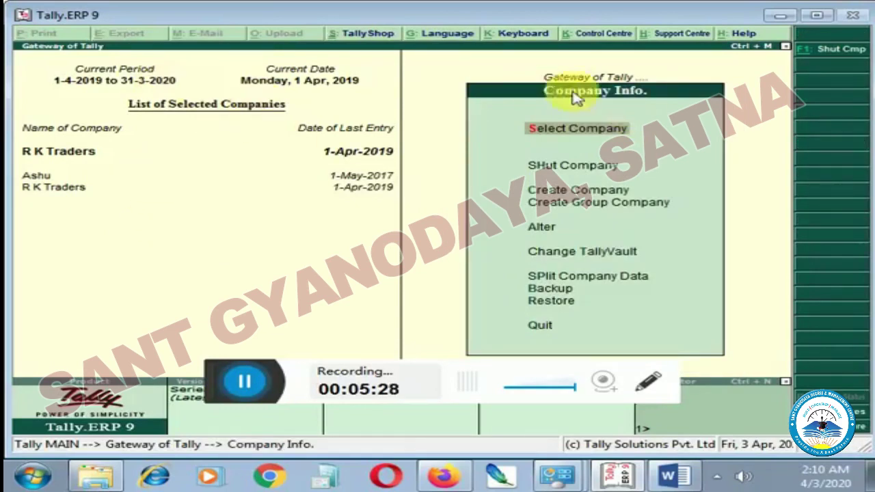
# Choose Create Group Company from the Company Info menu
pyautogui.press('Down')
pyautogui.press('Down')
pyautogui.press('Down')
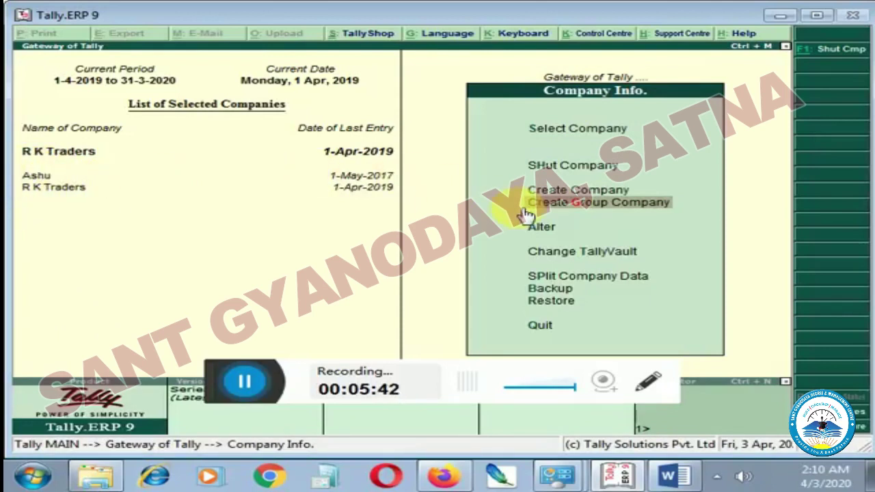
pyautogui.click(525, 208)
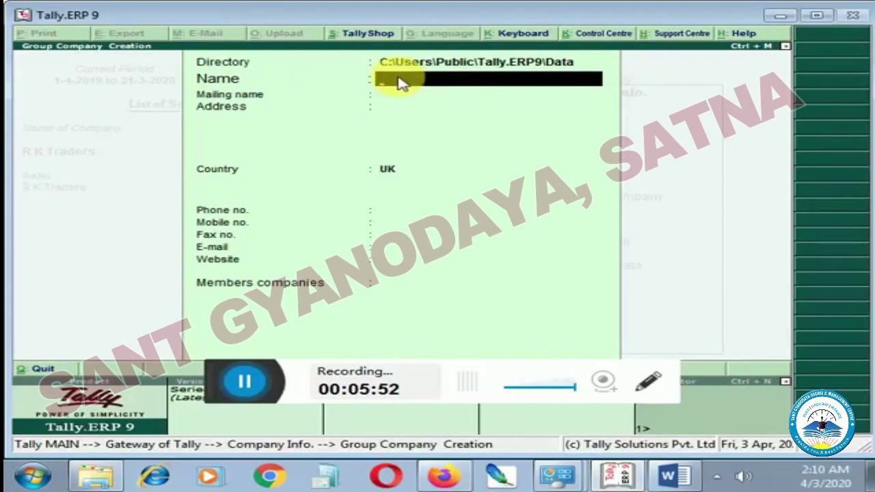
pyautogui.write('Group')
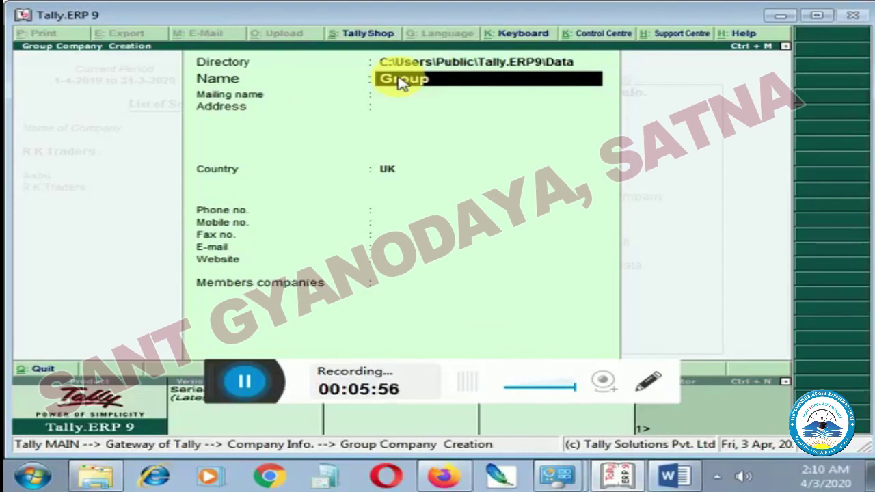
pyautogui.write('a')
pyautogui.press('BackSpace')
pyautogui.write('a')
pyautogui.press('Return')
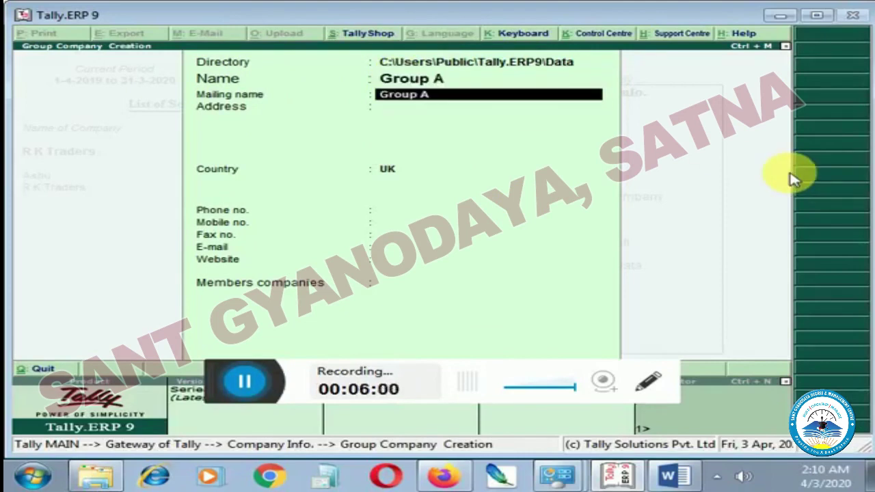
pyautogui.press('Return')
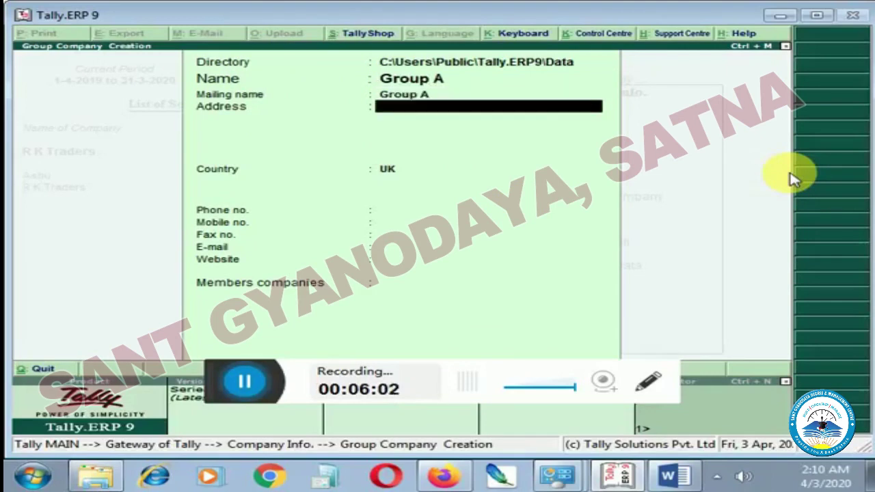
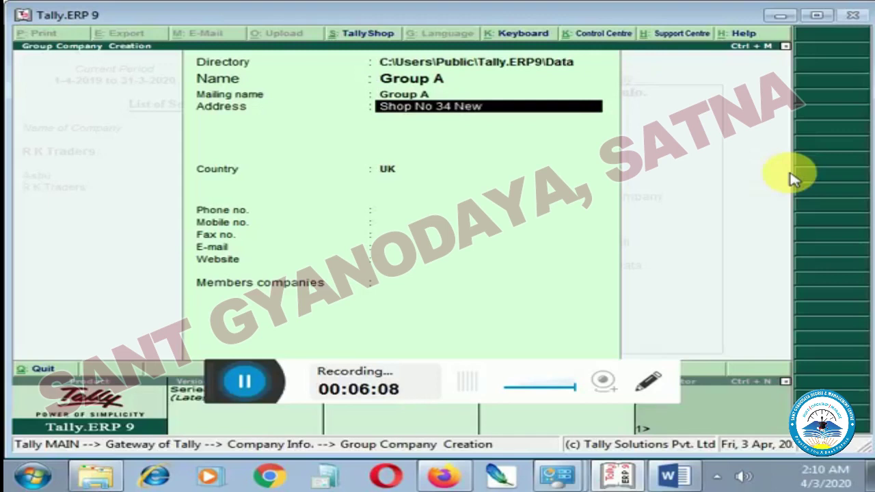
pyautogui.press('Return')
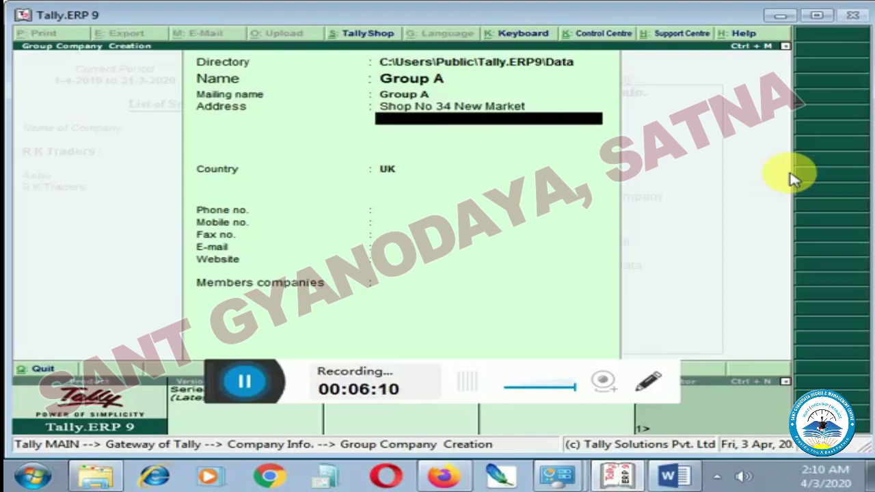
pyautogui.press('Return')
# Enter country India, state Madhya Pradesh, pincode 462001, and the phone and mobile numbers
pyautogui.write('ind')
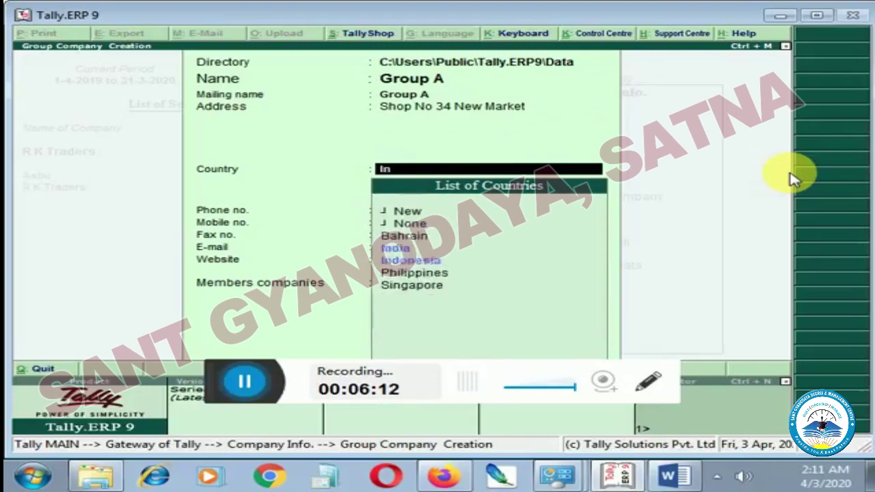
pyautogui.press('Return')
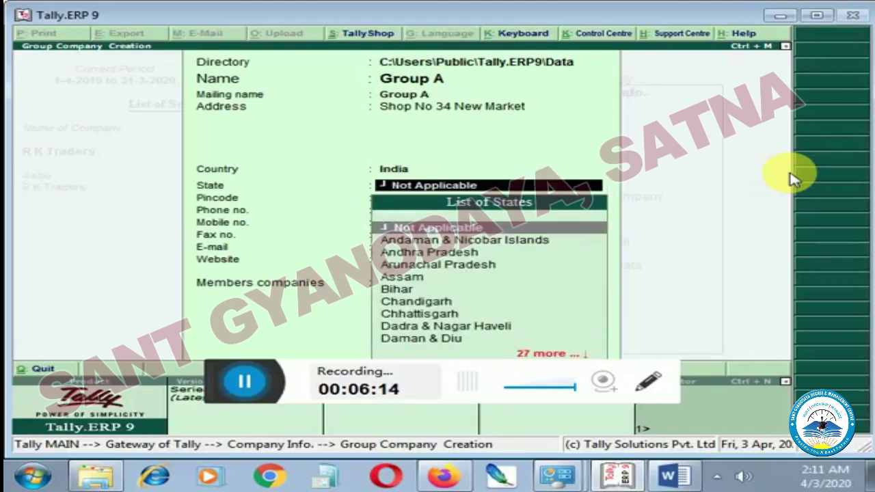
pyautogui.write('mad')
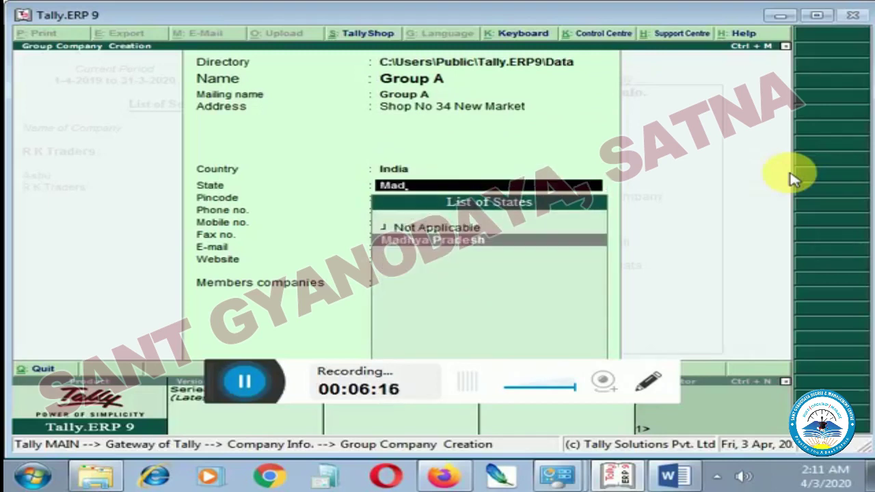
pyautogui.press('Return')
pyautogui.write('2323')
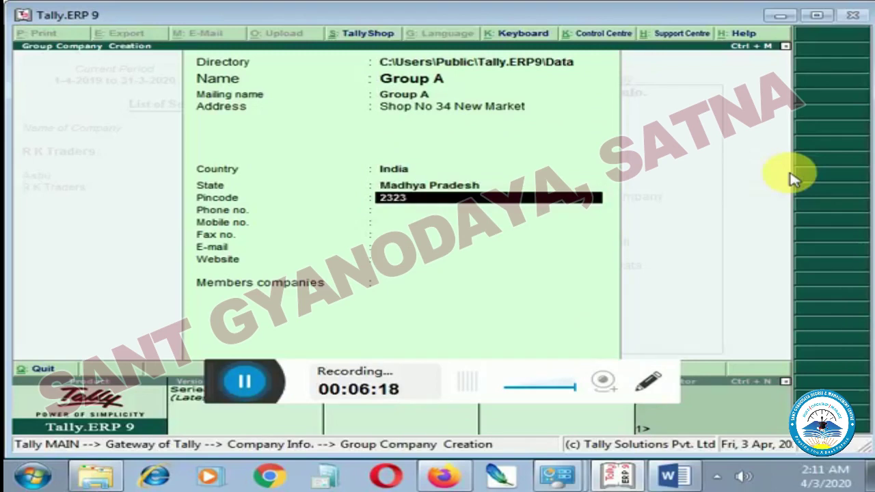
pyautogui.press('BackSpace')
pyautogui.press('BackSpace')
pyautogui.press('BackSpace')
pyautogui.write('462001')
pyautogui.press('Return')
pyautogui.write('42354235')
pyautogui.press('Return')
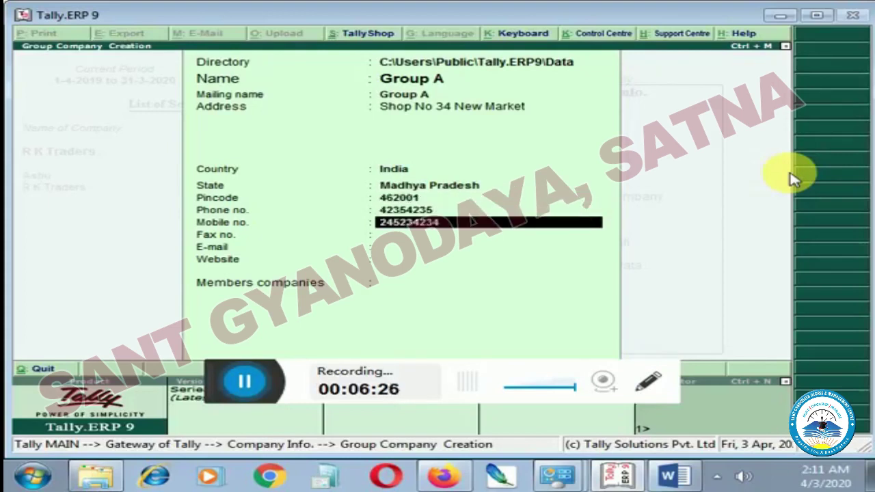
pyautogui.press('Return')
pyautogui.press('Return')
pyautogui.press('Return')
pyautogui.press('Return')
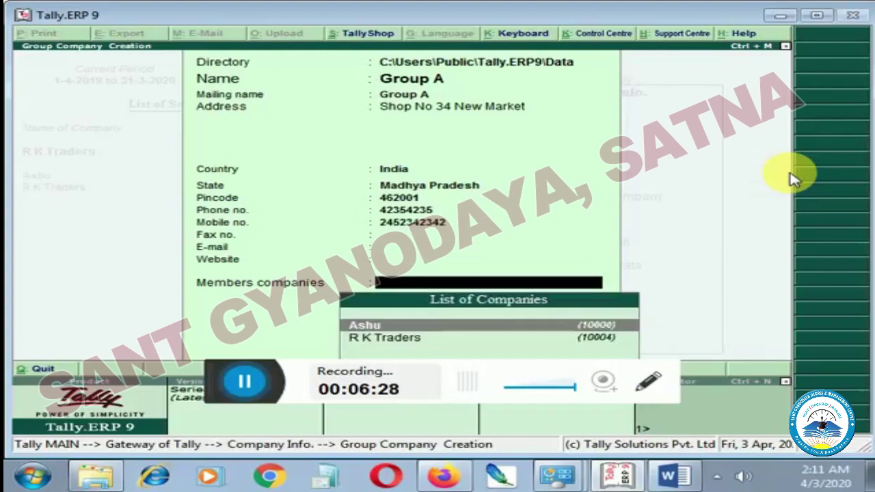
# Add Ashu and R K Traders as member companies and save Group A
pyautogui.press('Return')
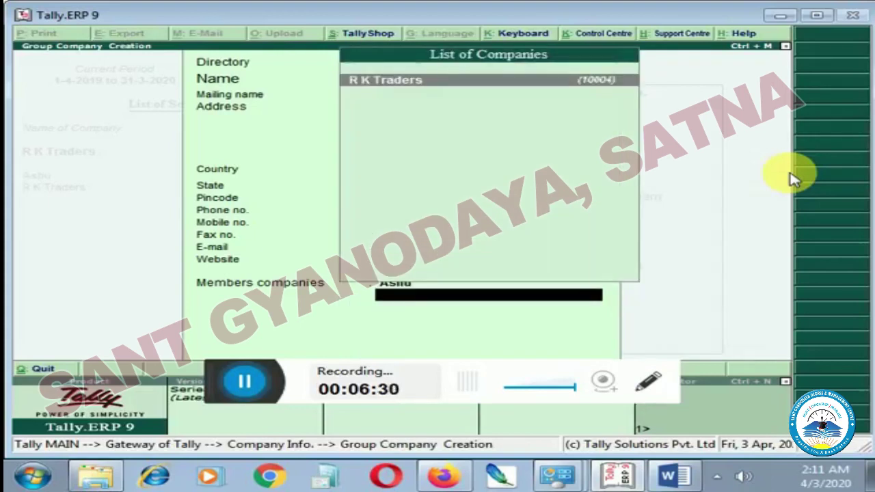
pyautogui.press('Return')
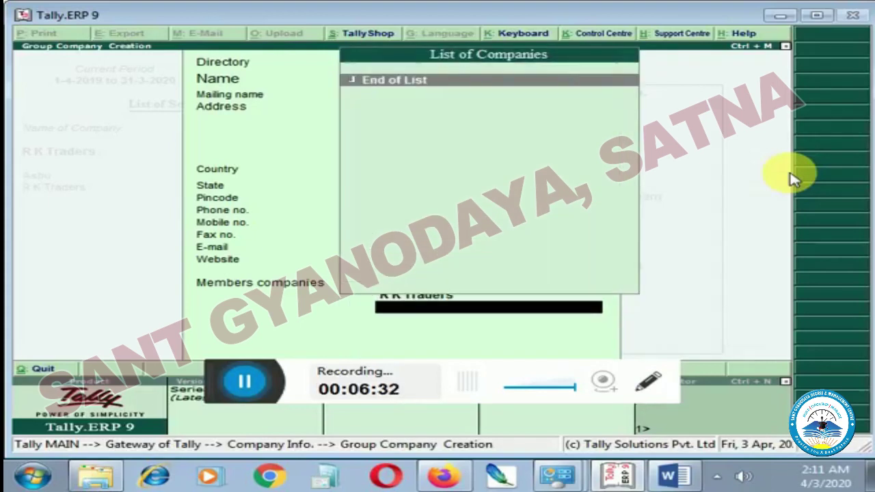
pyautogui.press('Return')
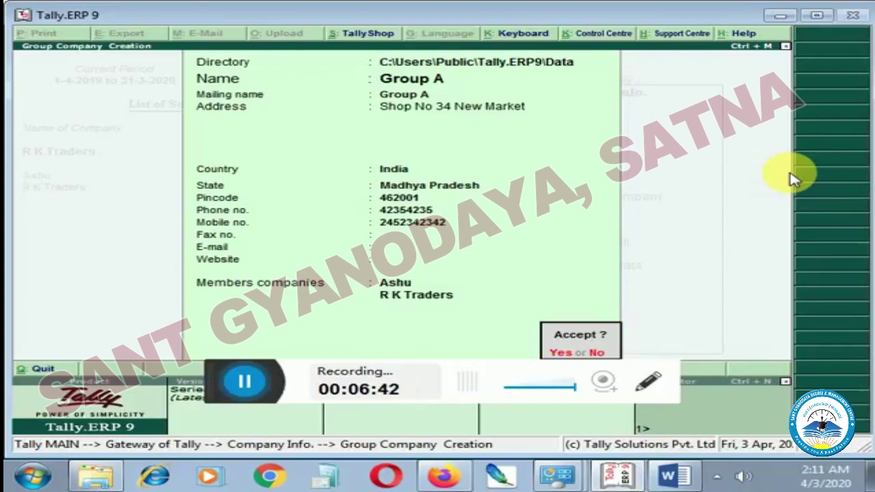
pyautogui.press('Return')
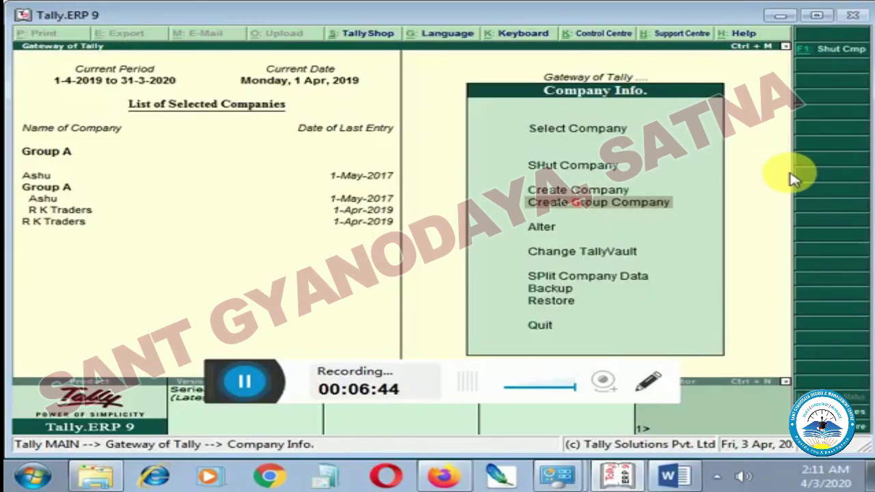